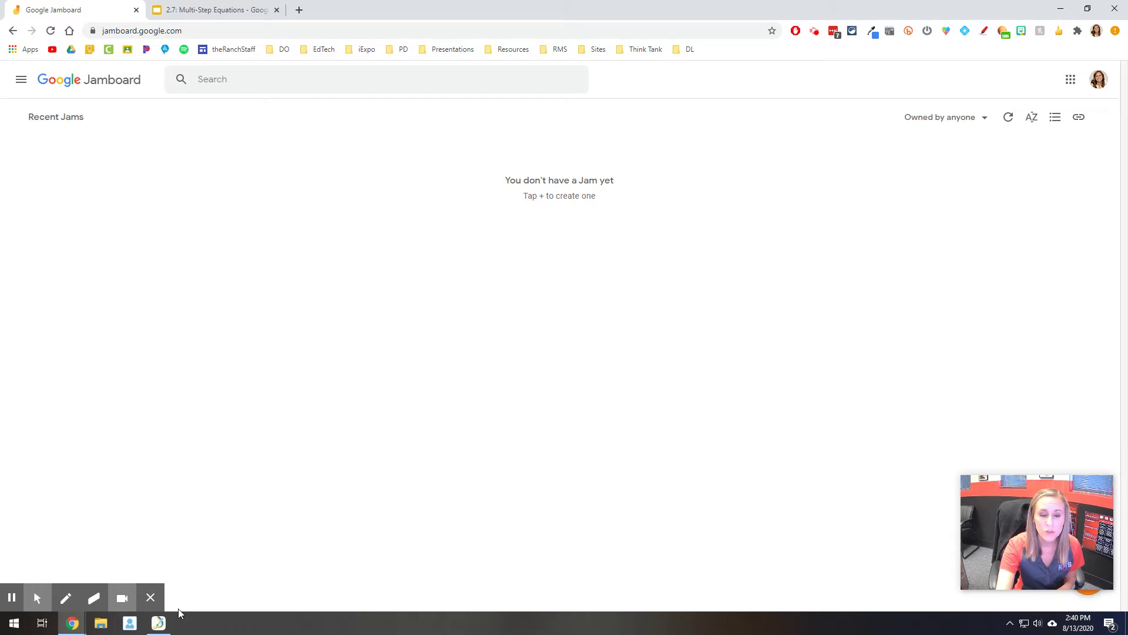
# - Open the XP-PEN PenTablet driver settings to view the K1–K8 express key shortcuts
pyautogui.click(166, 627)
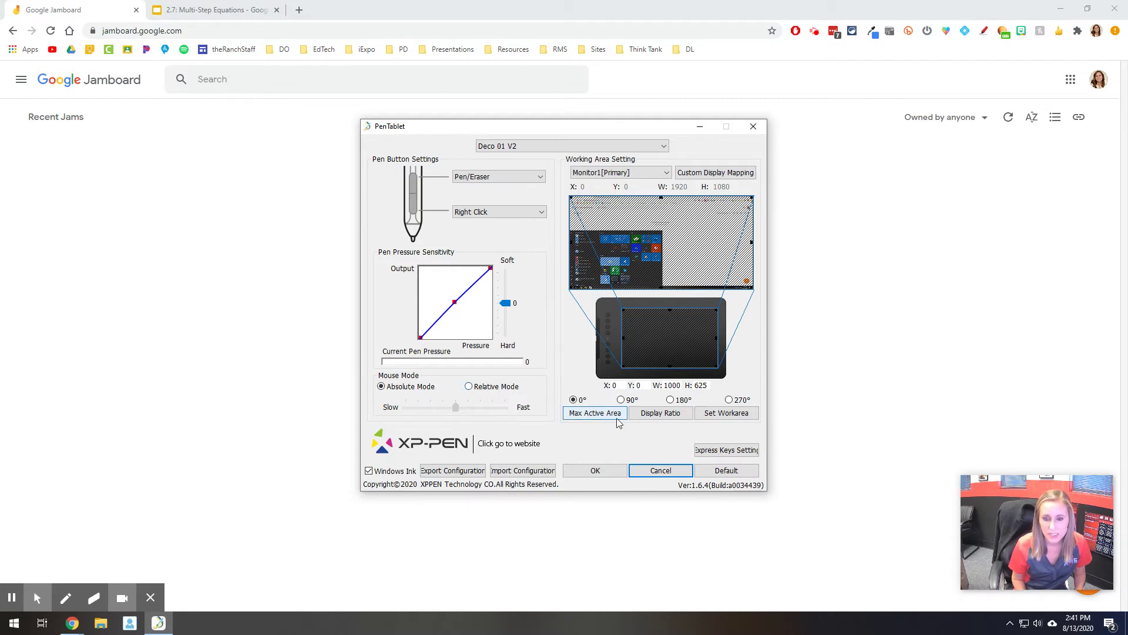
# - Review the K1–K8 express key assignments and close the Express Keys Setting dialog
pyautogui.click(708, 451)
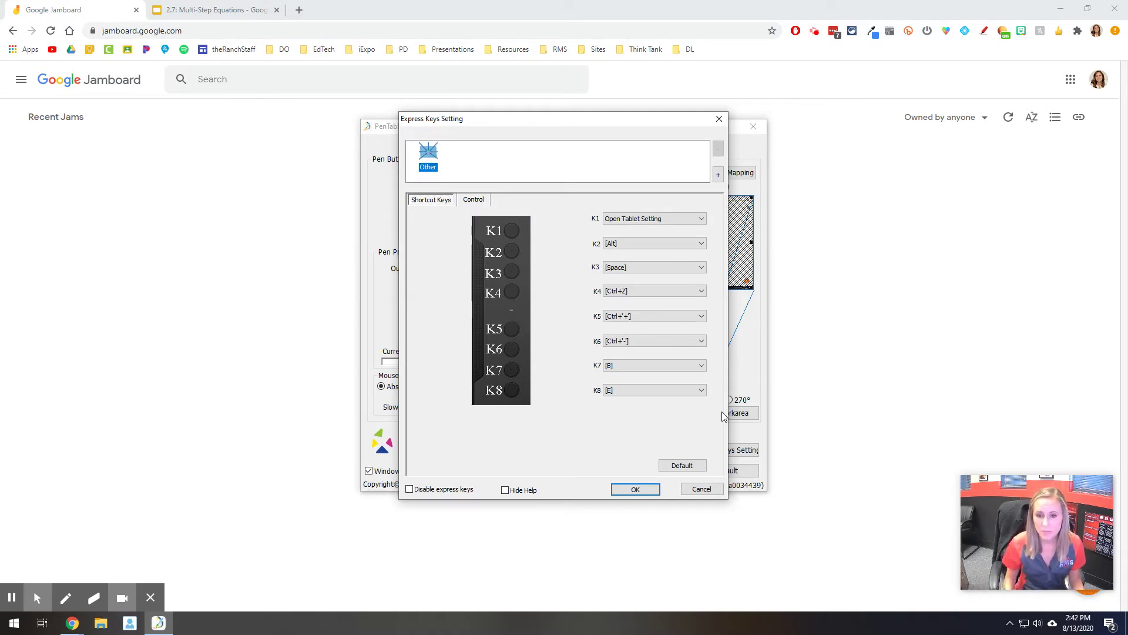
pyautogui.click(648, 492)
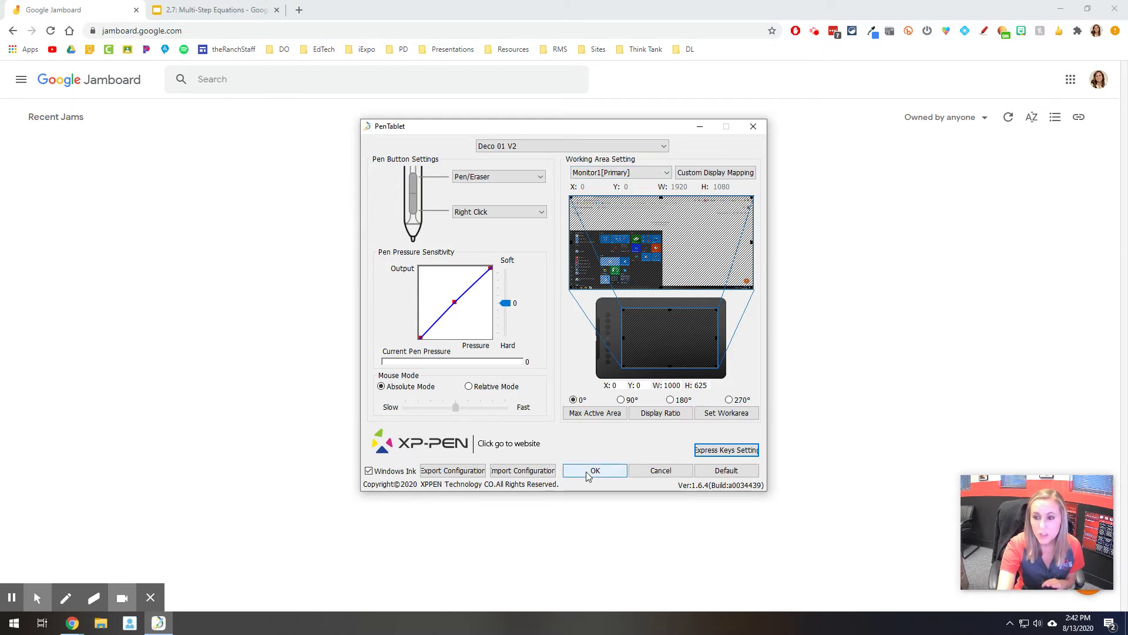
# - Close the PenTablet window and move the webcam overlay out of the way
pyautogui.click(589, 473)
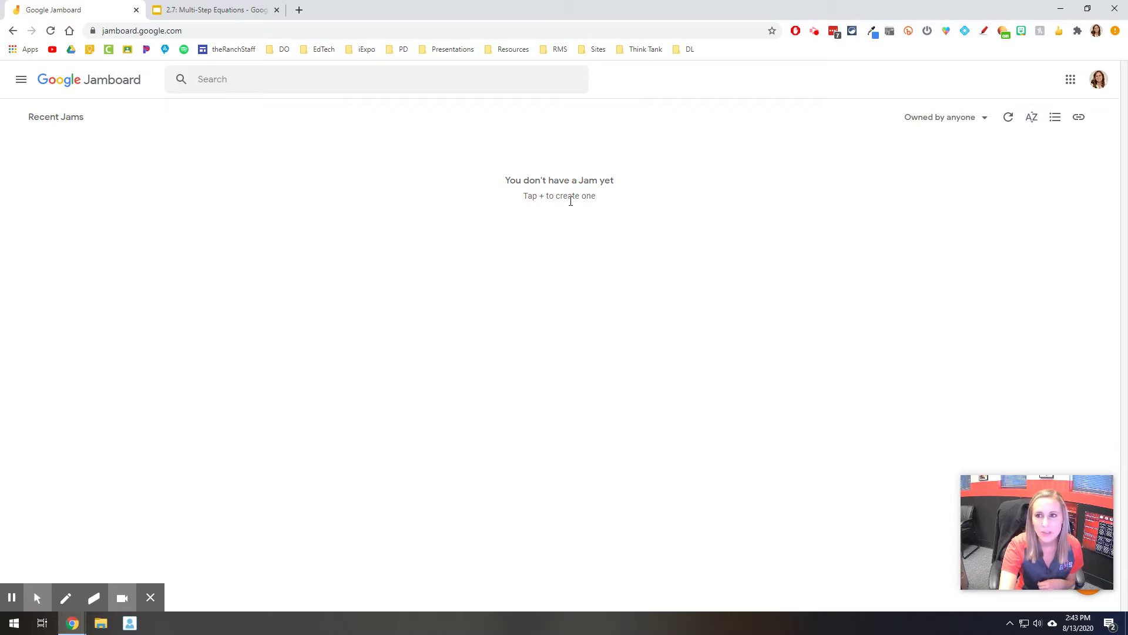
pyautogui.click(532, 183)
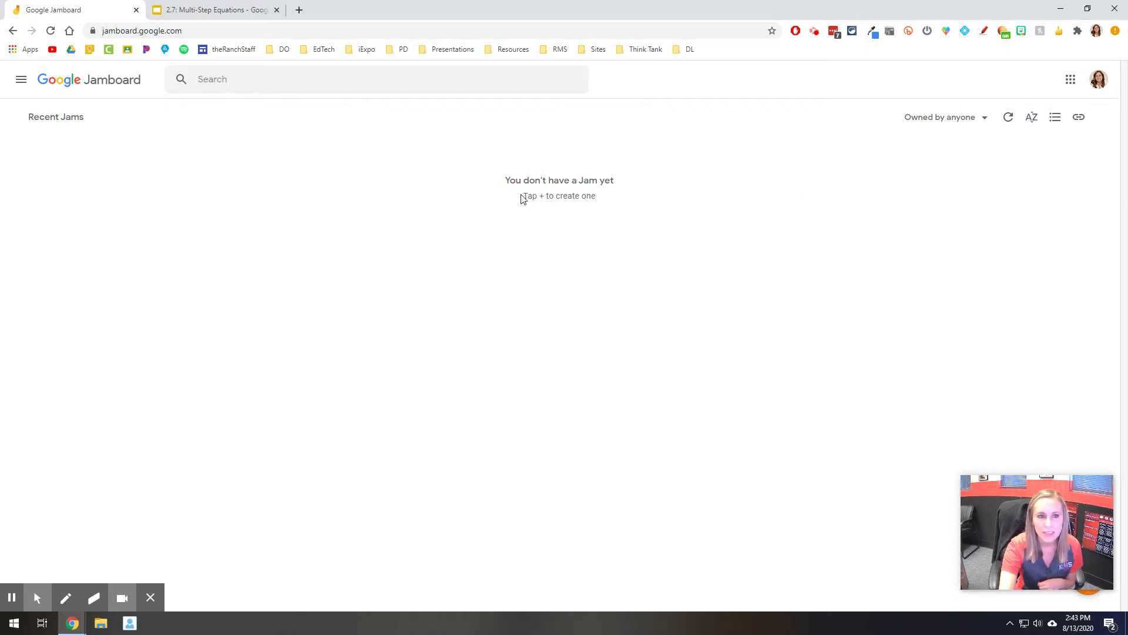
pyautogui.moveTo(1063, 573)
pyautogui.moveTo(1056, 550); pyautogui.dragTo(1057, 511)
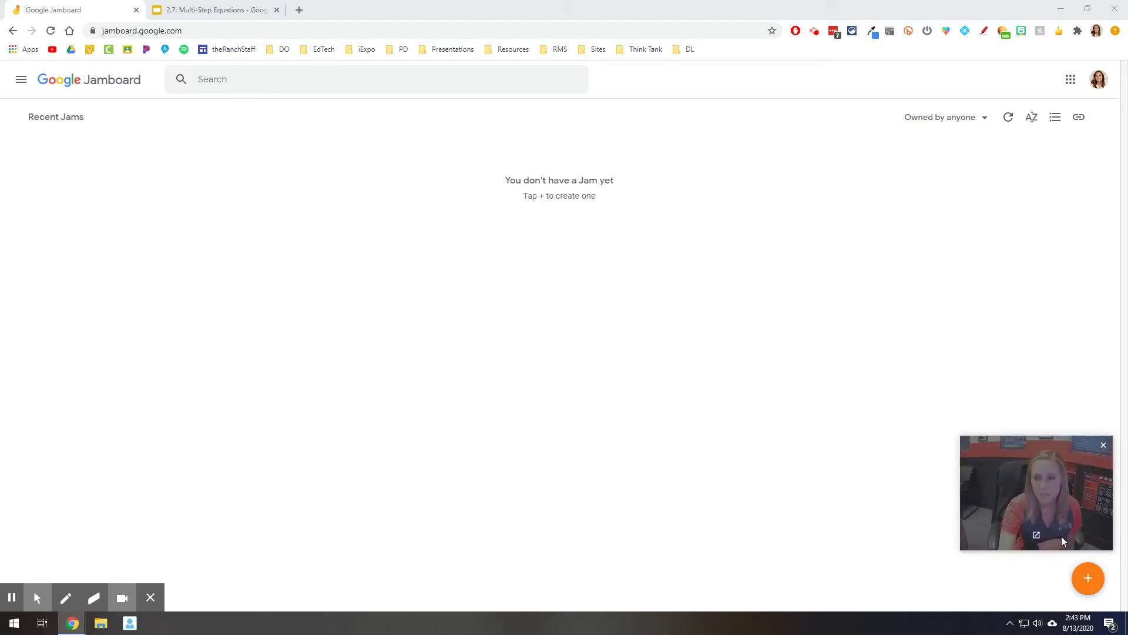
# - Create a new jam and give its frame a lined background
pyautogui.click(1091, 581)
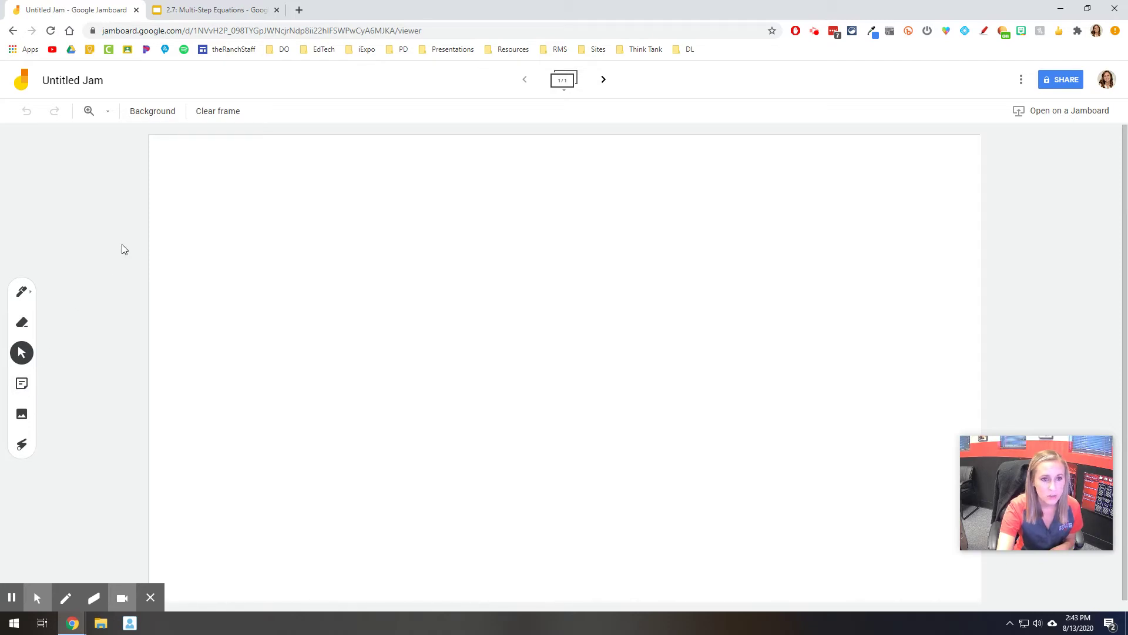
pyautogui.click(140, 114)
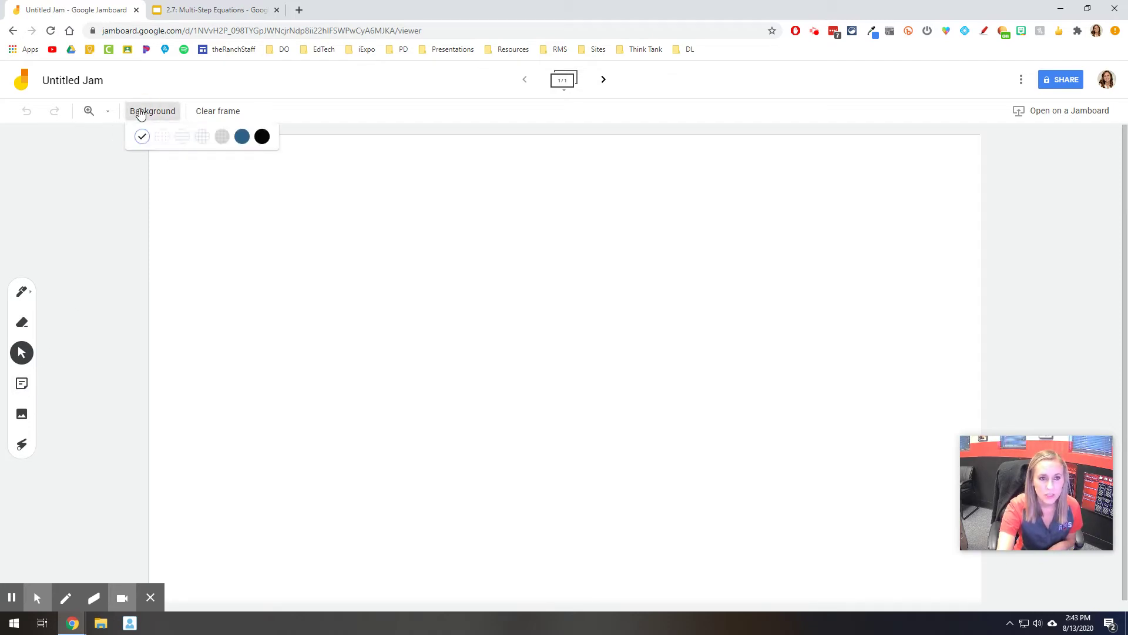
pyautogui.click(182, 137)
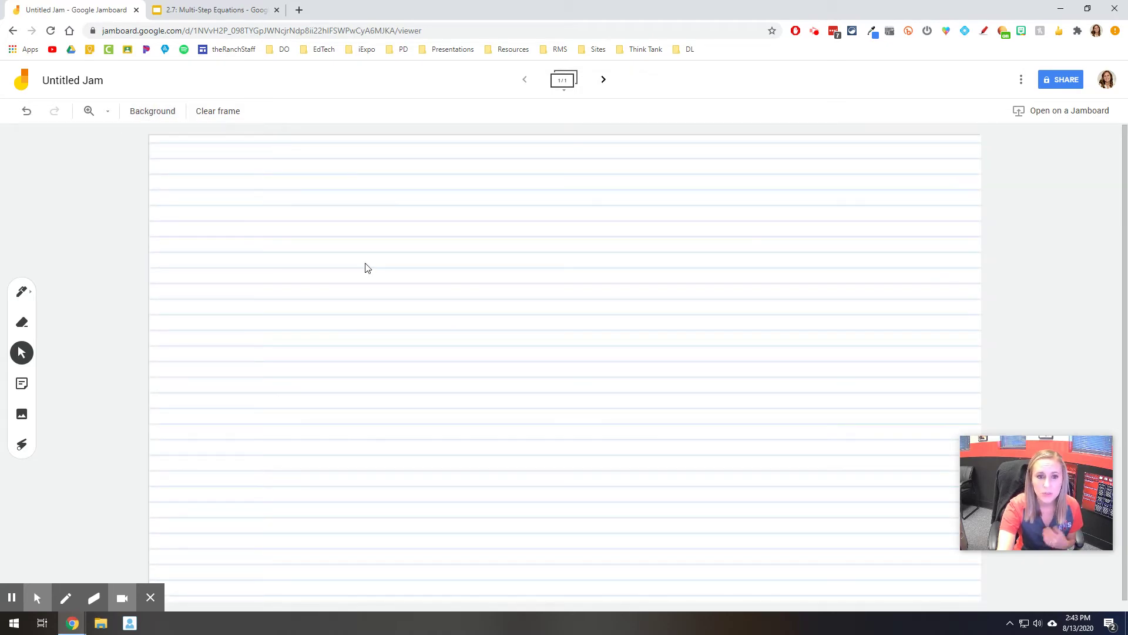
# - Switch the frame to a grid background and select the Pen tool
pyautogui.click(132, 112)
pyautogui.click(201, 140)
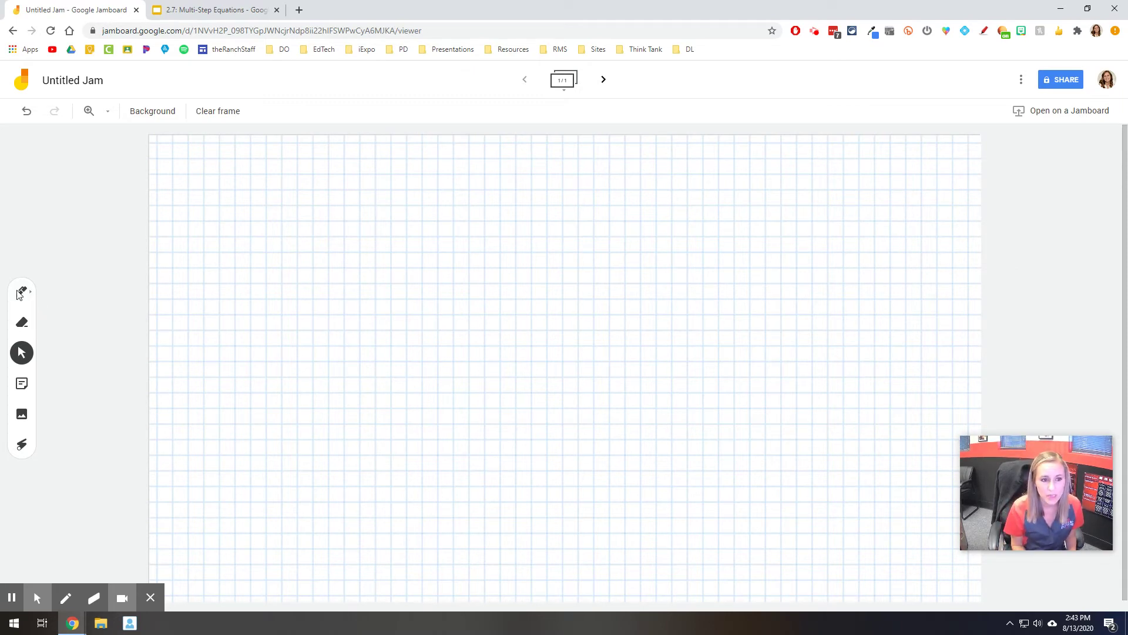
pyautogui.click(20, 293)
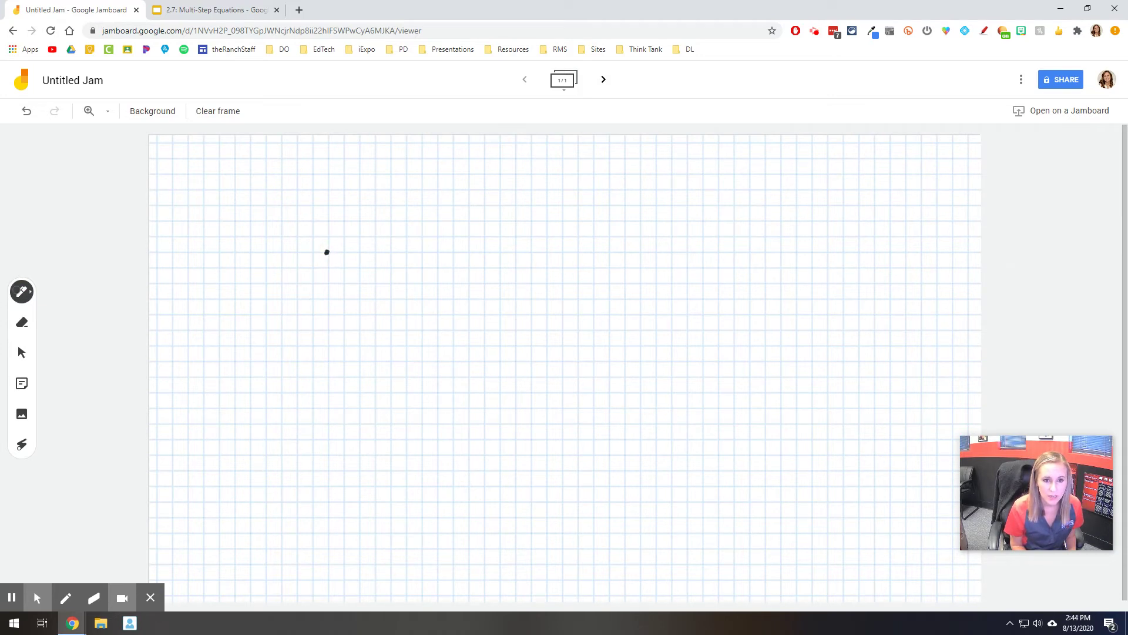
pyautogui.click(389, 174)
pyautogui.moveTo(410, 150); pyautogui.dragTo(306, 283)
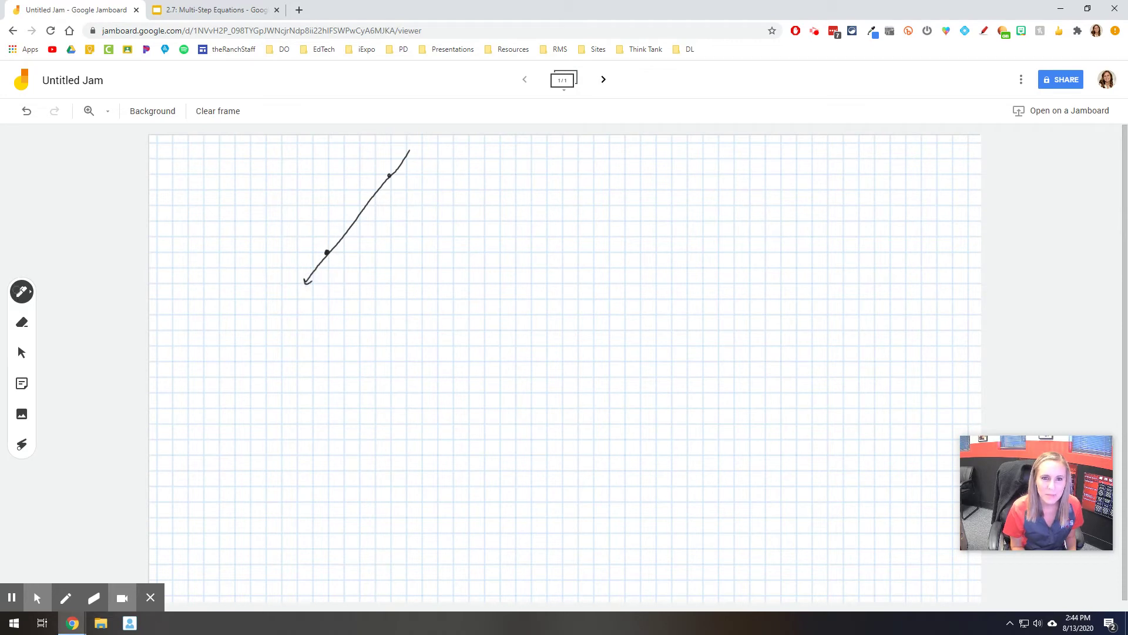
pyautogui.moveTo(401, 156); pyautogui.dragTo(410, 159)
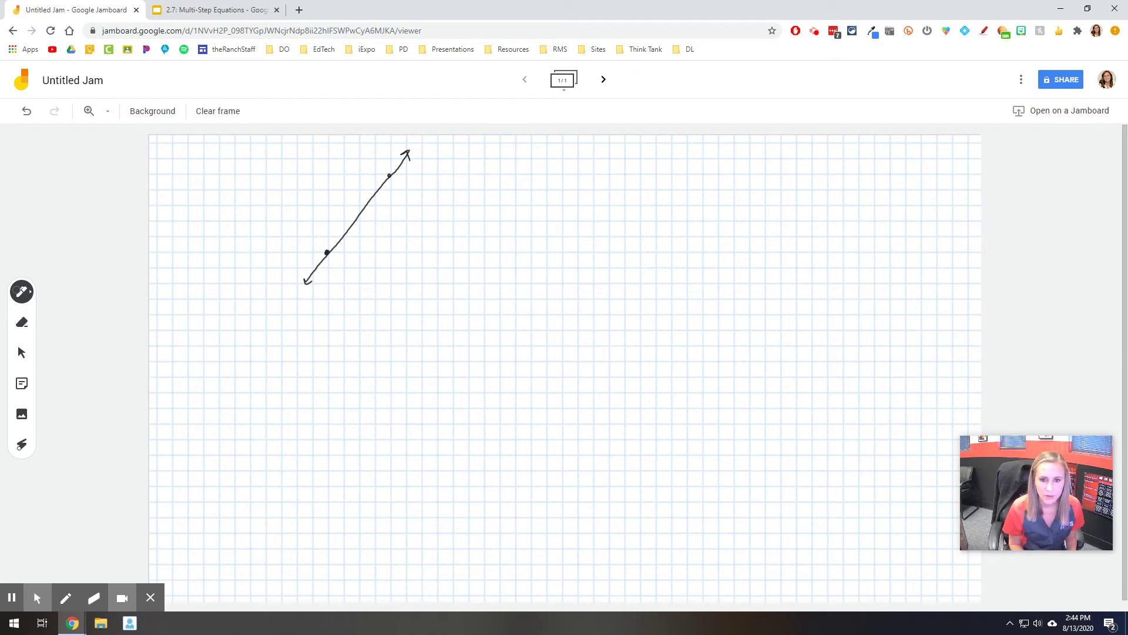
pyautogui.moveTo(421, 335)
pyautogui.mouseDown()
pyautogui.moveTo(438, 318)
pyautogui.moveTo(442, 354)
pyautogui.moveTo(474, 351)
pyautogui.moveTo(462, 354)
pyautogui.moveTo(529, 335)
pyautogui.mouseUp()
pyautogui.moveTo(530, 317)
pyautogui.mouseDown()
pyautogui.moveTo(531, 344)
pyautogui.moveTo(555, 328)
pyautogui.mouseUp()
pyautogui.moveTo(547, 336)
pyautogui.mouseDown()
pyautogui.moveTo(597, 327)
pyautogui.moveTo(587, 330)
pyautogui.mouseUp()
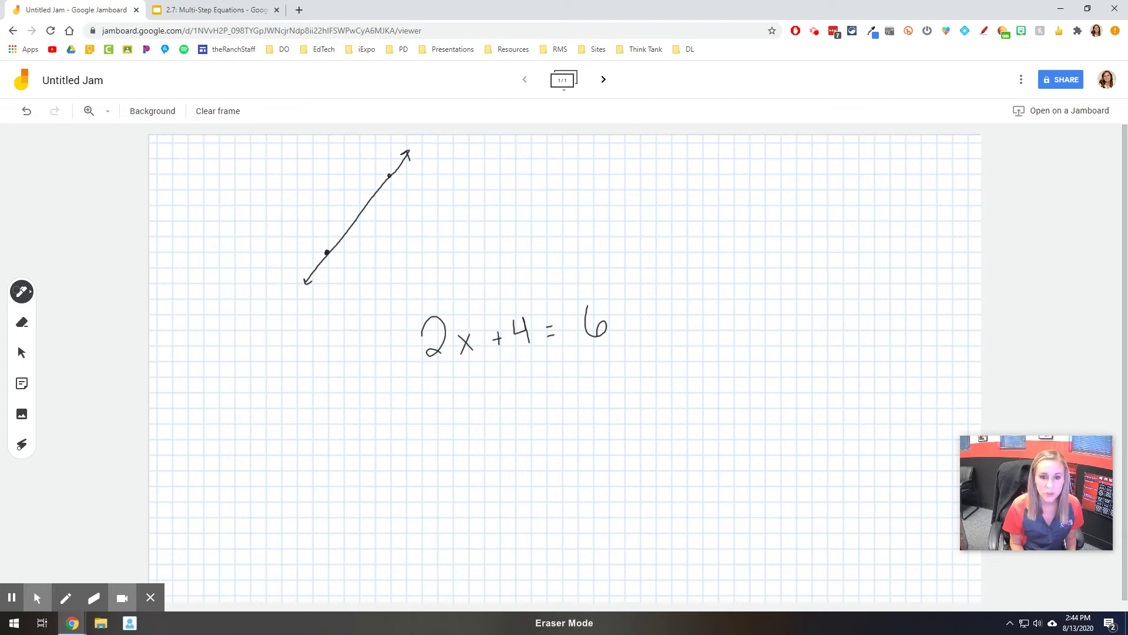
pyautogui.click(488, 232)
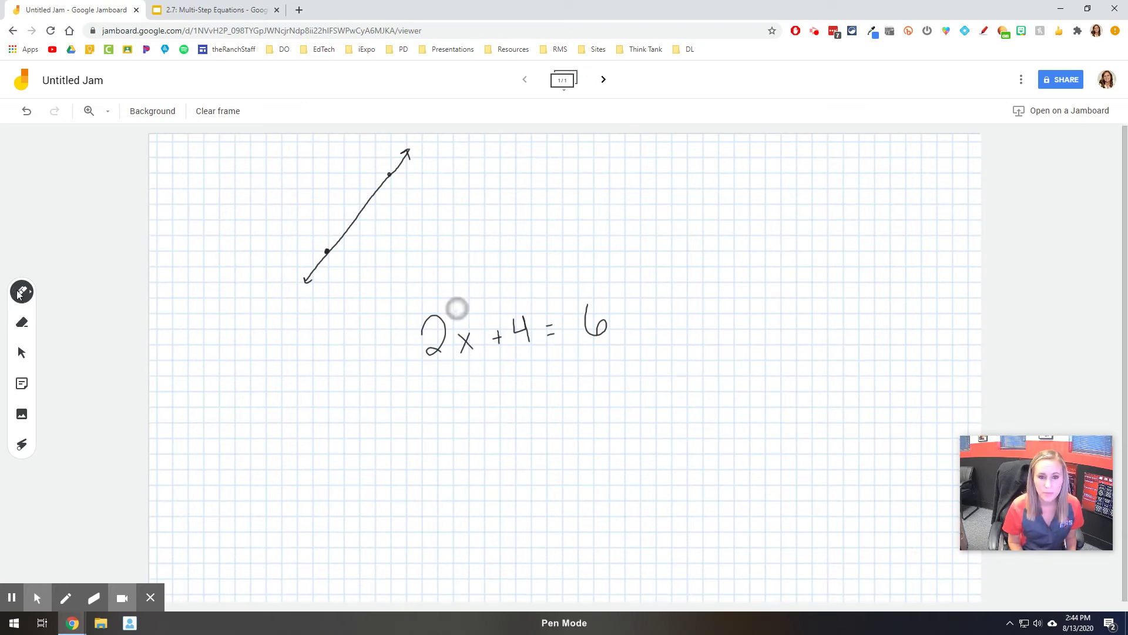
pyautogui.moveTo(456, 311); pyautogui.dragTo(428, 353)
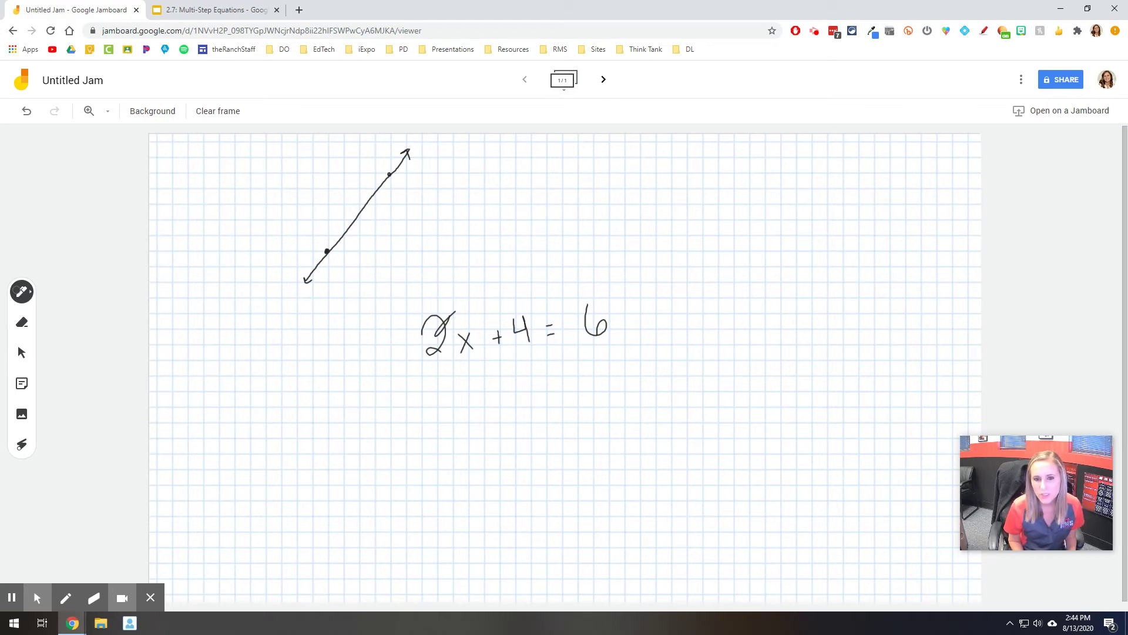
pyautogui.hotkey('alt', 'e')
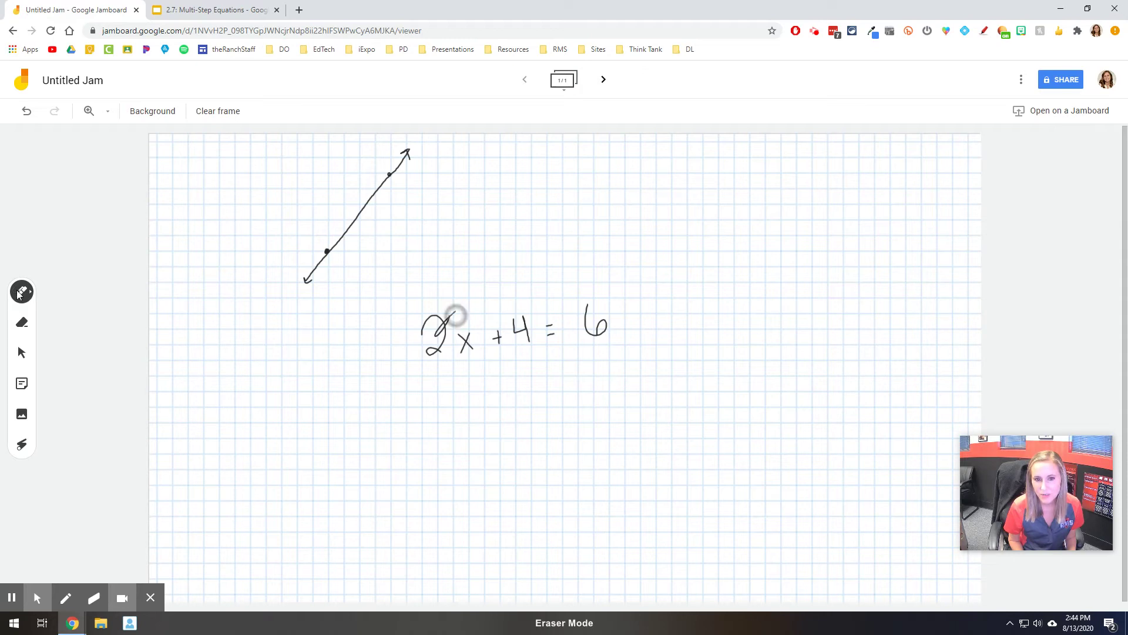
pyautogui.hotkey('alt', 'p')
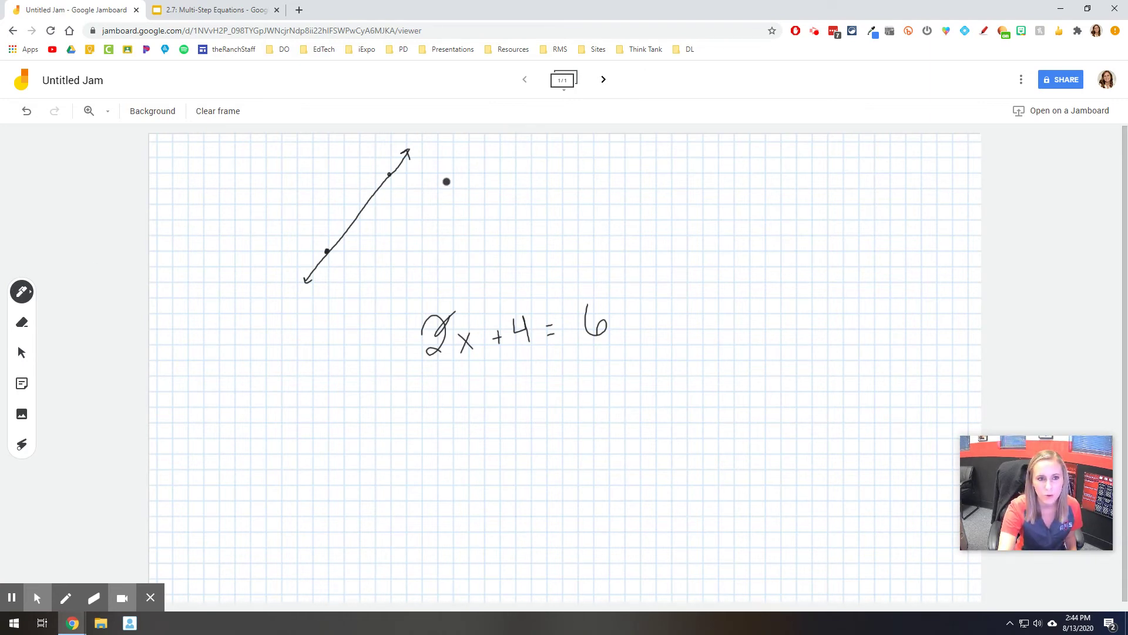
# - Clear the frame and set its background to plain white
pyautogui.click(208, 111)
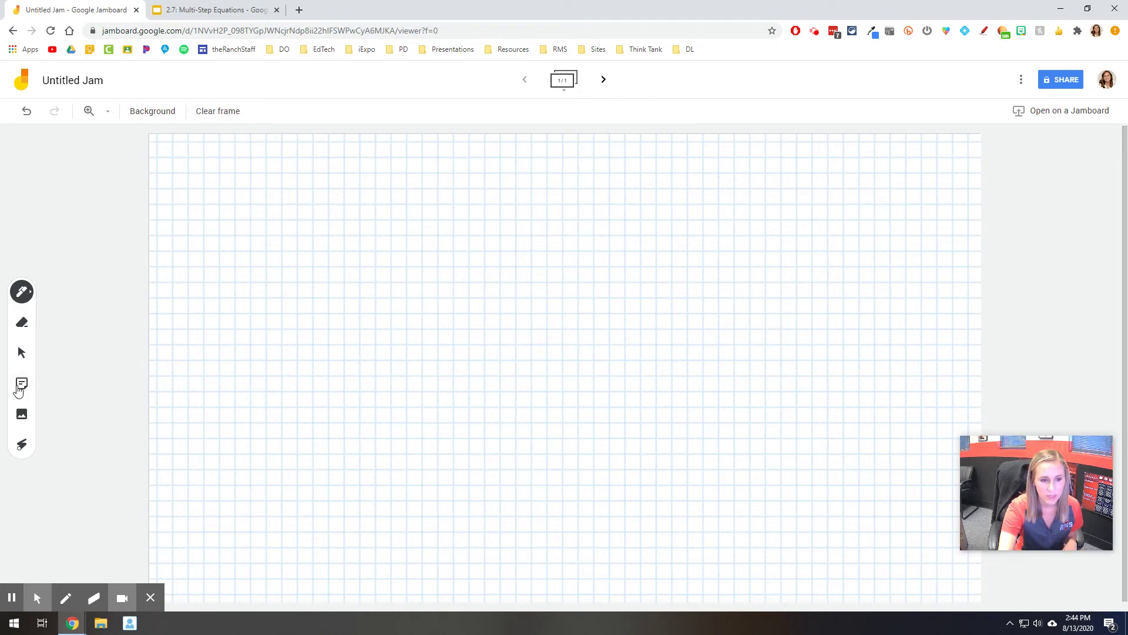
pyautogui.click(173, 114)
pyautogui.click(141, 140)
# - Add a yellow sticky note reading 'Unit 1' to the board
pyautogui.click(21, 383)
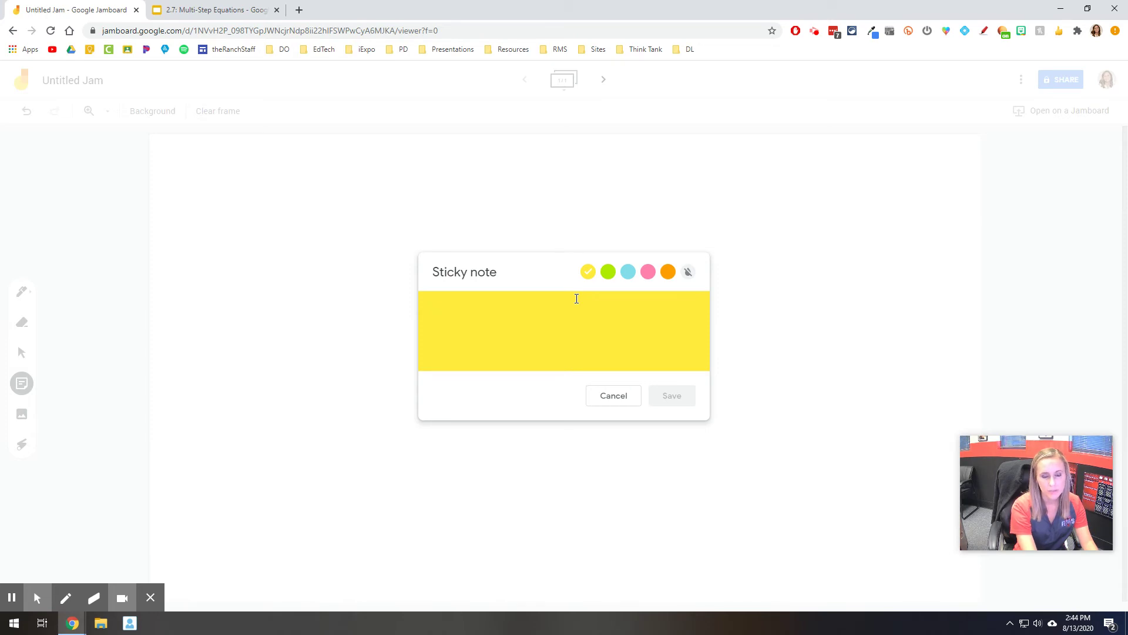
pyautogui.write('Unit 1')
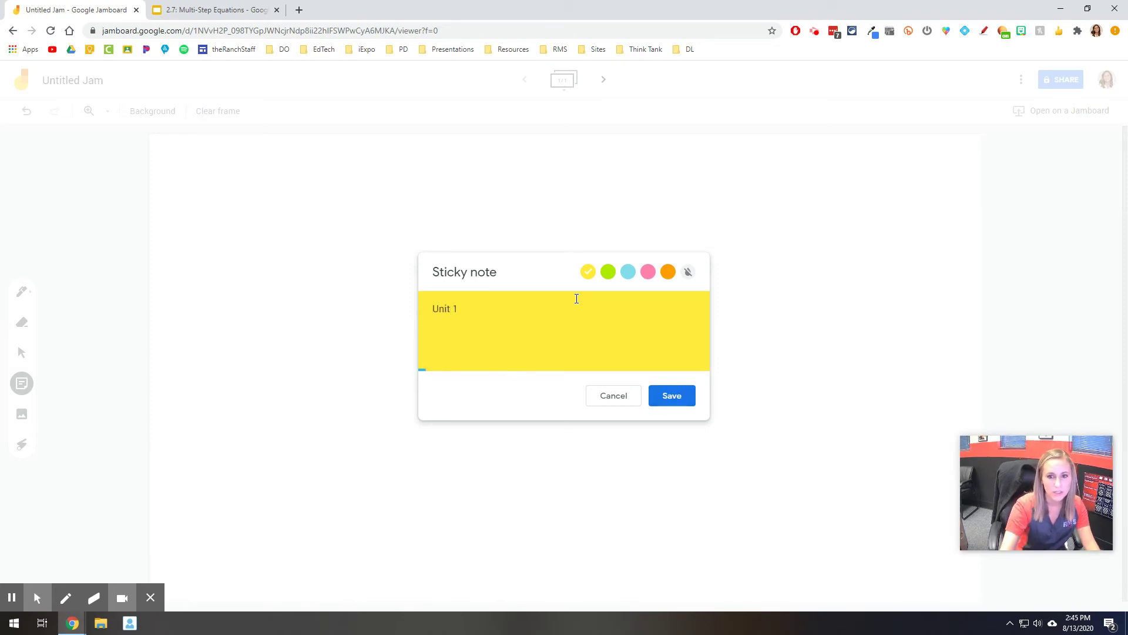
pyautogui.click(677, 396)
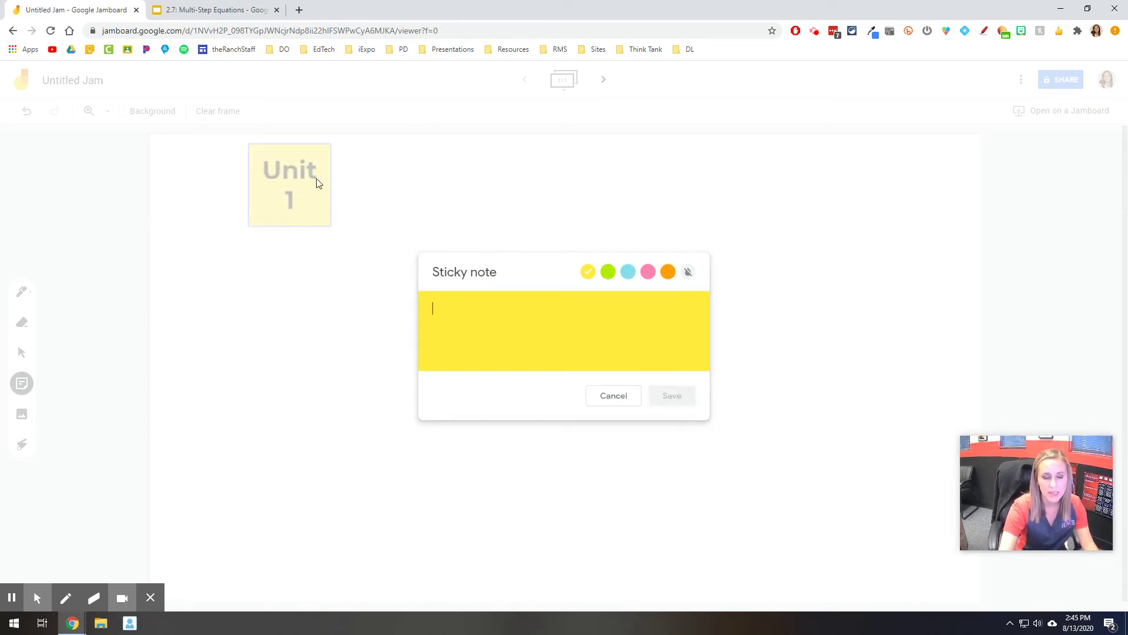
# - Enlarge the Unit 1 note into the top-left corner and give the frame a lined background
pyautogui.click(612, 399)
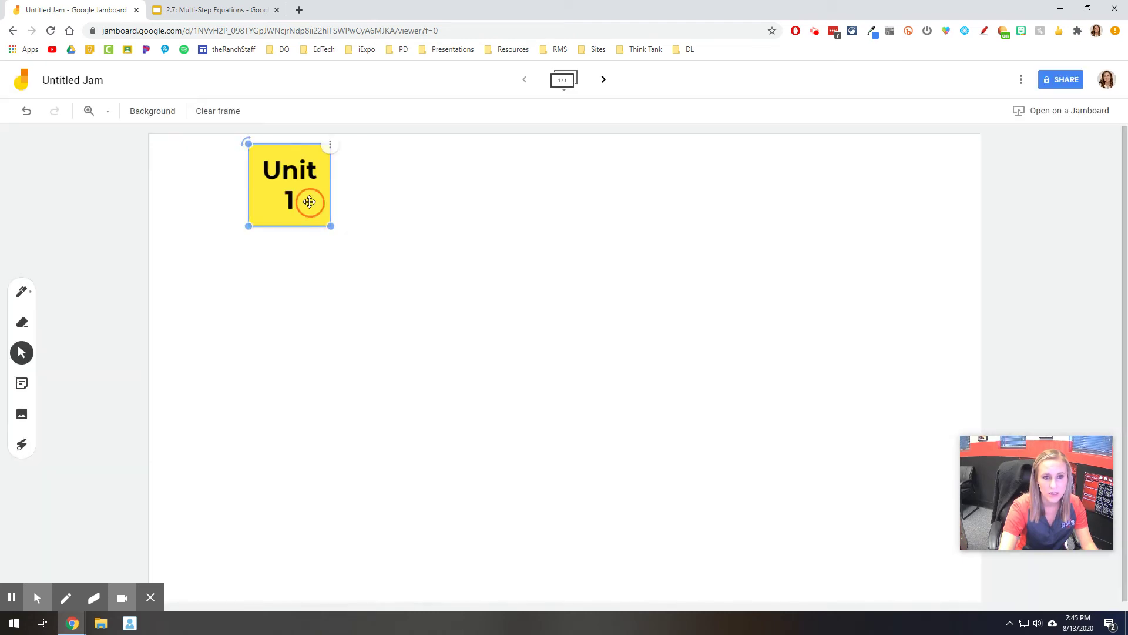
pyautogui.moveTo(331, 227); pyautogui.dragTo(251, 212)
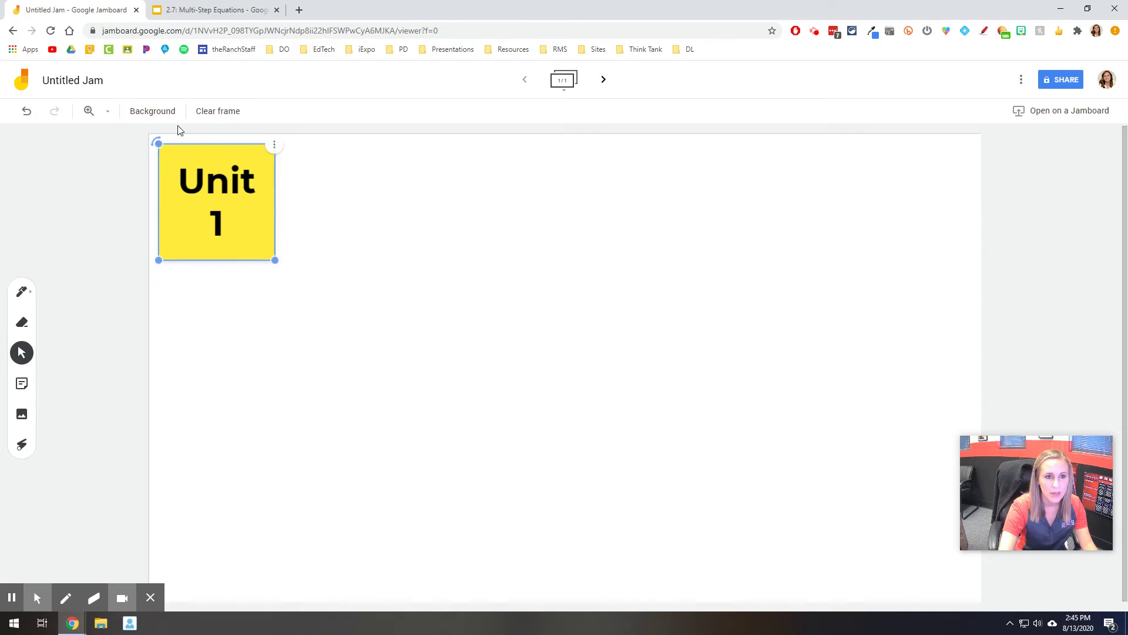
pyautogui.click(154, 111)
pyautogui.click(164, 139)
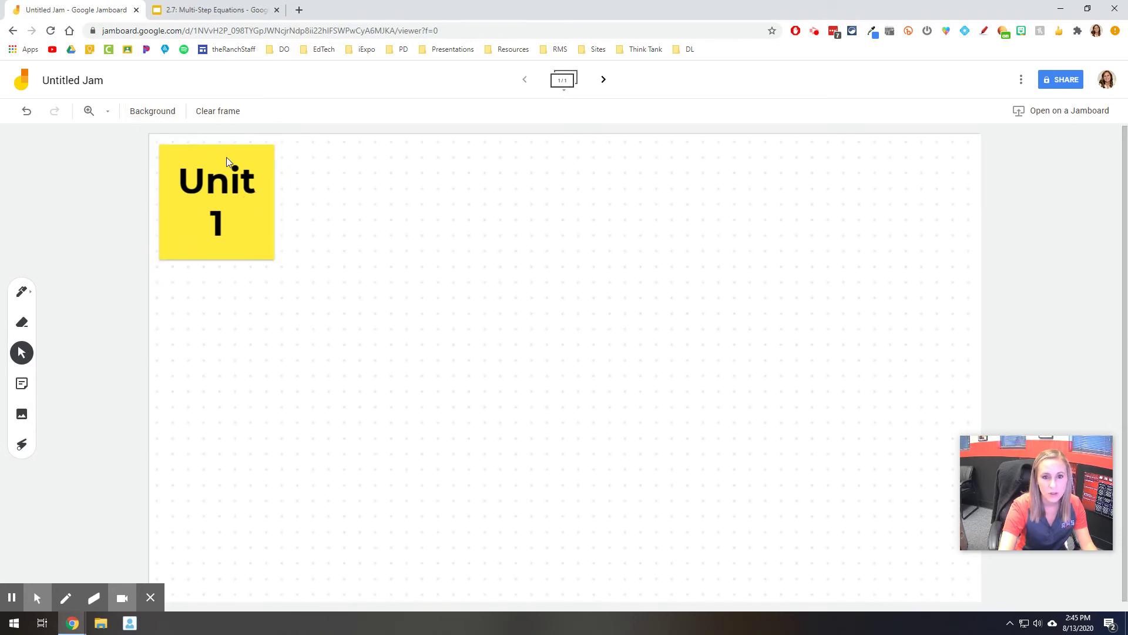
pyautogui.click(144, 115)
pyautogui.click(182, 137)
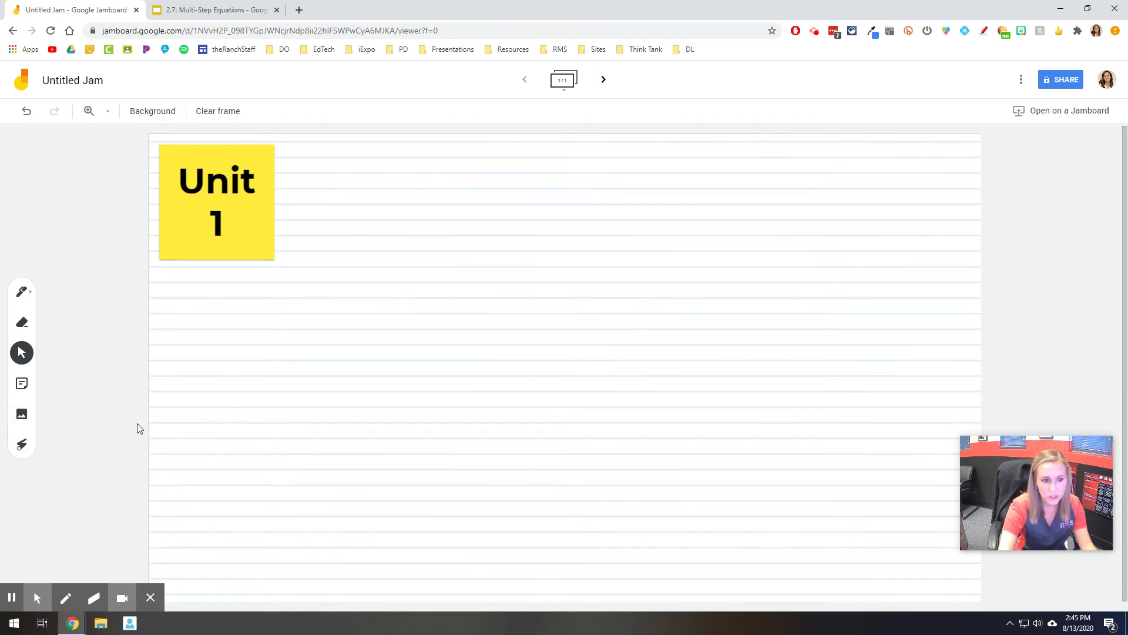
# - Sweep the laser pointer across the board
pyautogui.click(21, 447)
pyautogui.moveTo(296, 297)
pyautogui.mouseDown()
pyautogui.moveTo(411, 378)
pyautogui.moveTo(472, 375)
pyautogui.mouseUp()
pyautogui.moveTo(365, 436); pyautogui.dragTo(690, 325)
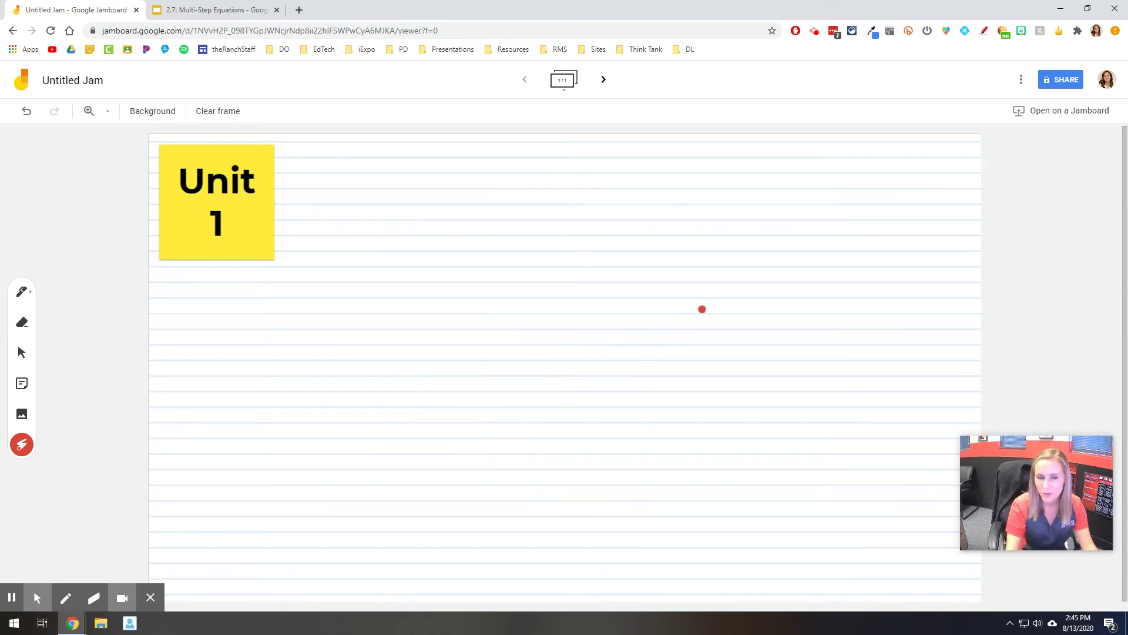
# - Handwrite 2(x + 4) + 3(x − 4) = 10 with the Pen beside the Unit 1 note
pyautogui.click(21, 294)
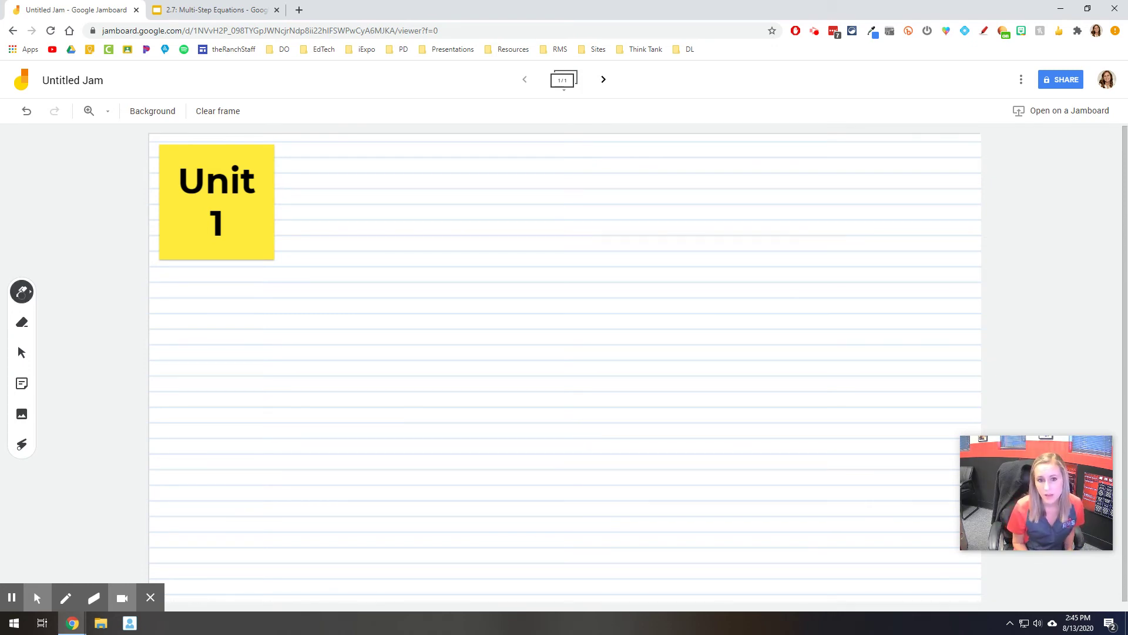
pyautogui.moveTo(382, 254)
pyautogui.mouseDown()
pyautogui.moveTo(390, 283)
pyautogui.moveTo(461, 265)
pyautogui.moveTo(489, 267)
pyautogui.moveTo(485, 276)
pyautogui.mouseUp()
pyautogui.moveTo(485, 249)
pyautogui.mouseDown()
pyautogui.moveTo(504, 263)
pyautogui.moveTo(501, 284)
pyautogui.moveTo(529, 271)
pyautogui.moveTo(586, 278)
pyautogui.moveTo(614, 260)
pyautogui.moveTo(638, 266)
pyautogui.moveTo(636, 276)
pyautogui.mouseUp()
pyautogui.moveTo(641, 248)
pyautogui.mouseDown()
pyautogui.moveTo(652, 278)
pyautogui.moveTo(682, 259)
pyautogui.mouseUp()
pyautogui.moveTo(674, 266)
pyautogui.mouseDown()
pyautogui.moveTo(700, 275)
pyautogui.moveTo(713, 259)
pyautogui.mouseUp()
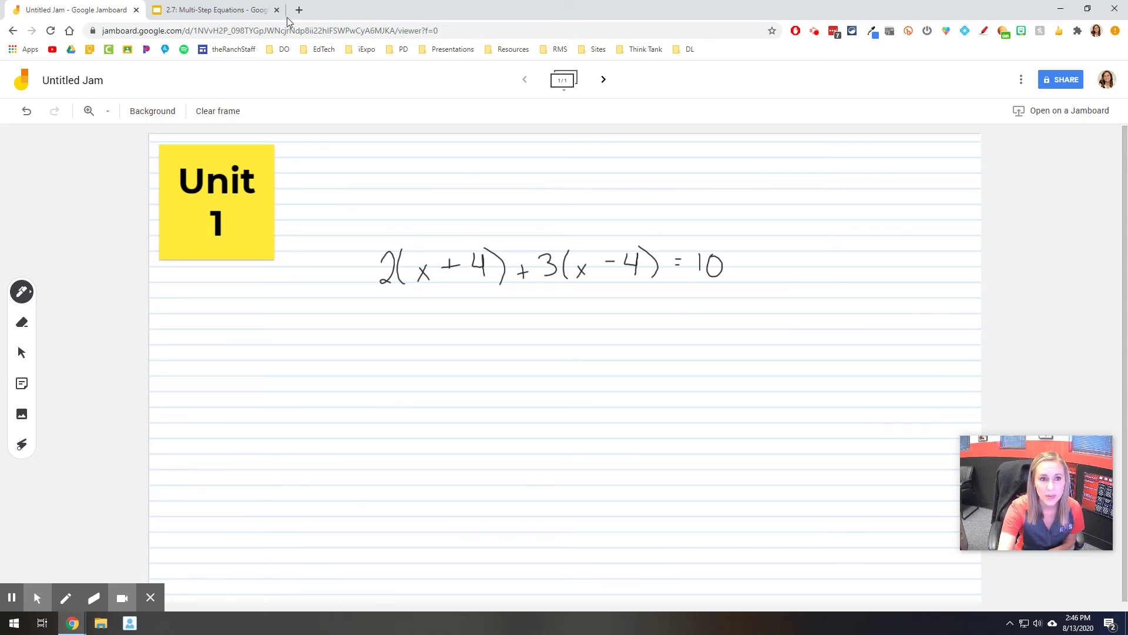
# - Switch to the 2.7: Multi-Step Equations deck, briefly hiding the menus and toggling the Screencastify pen
pyautogui.click(244, 12)
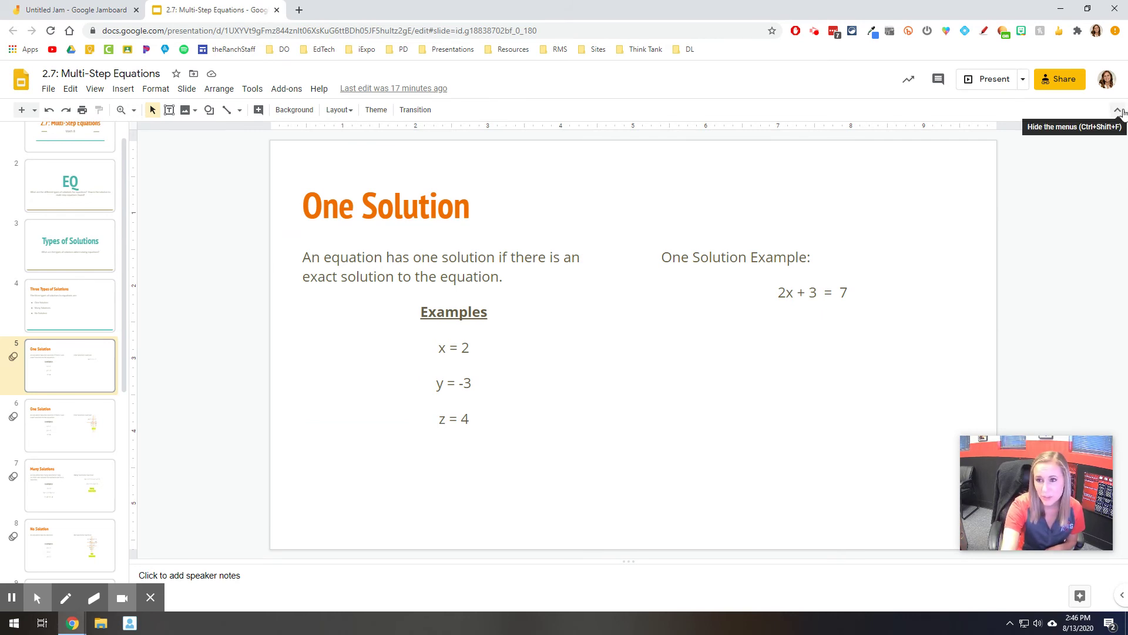
pyautogui.click(1118, 110)
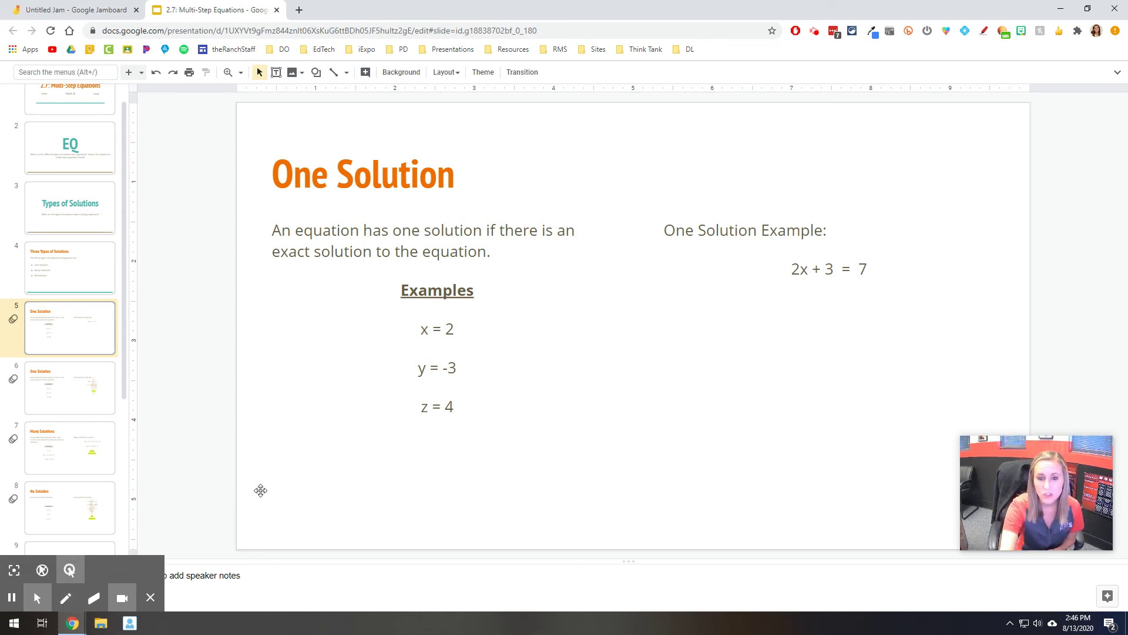
pyautogui.click(66, 598)
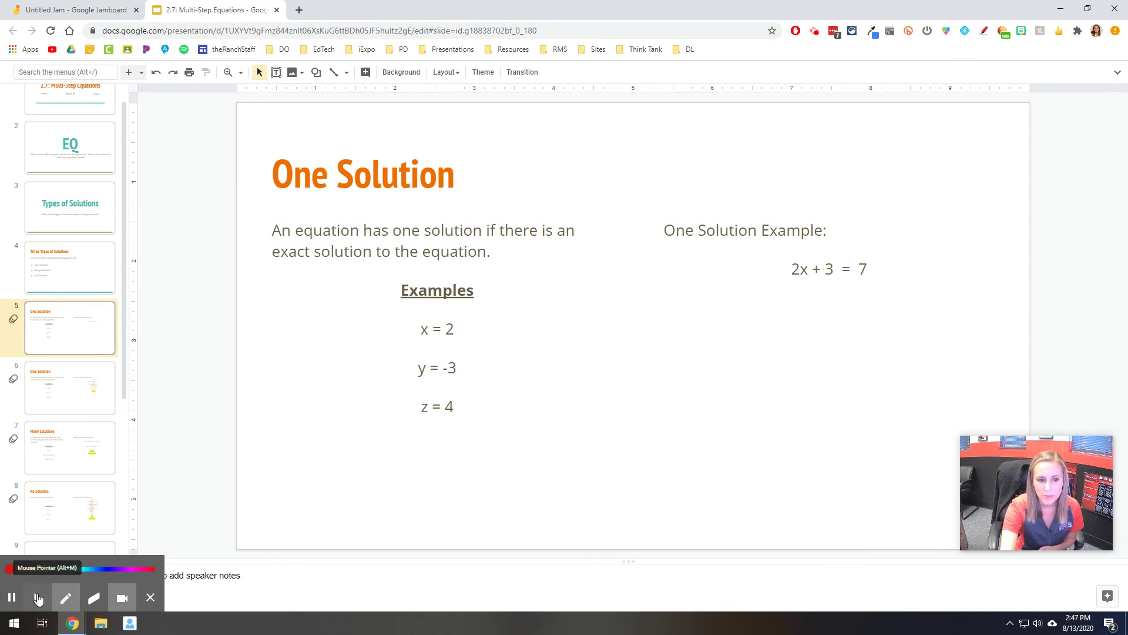
pyautogui.click(37, 598)
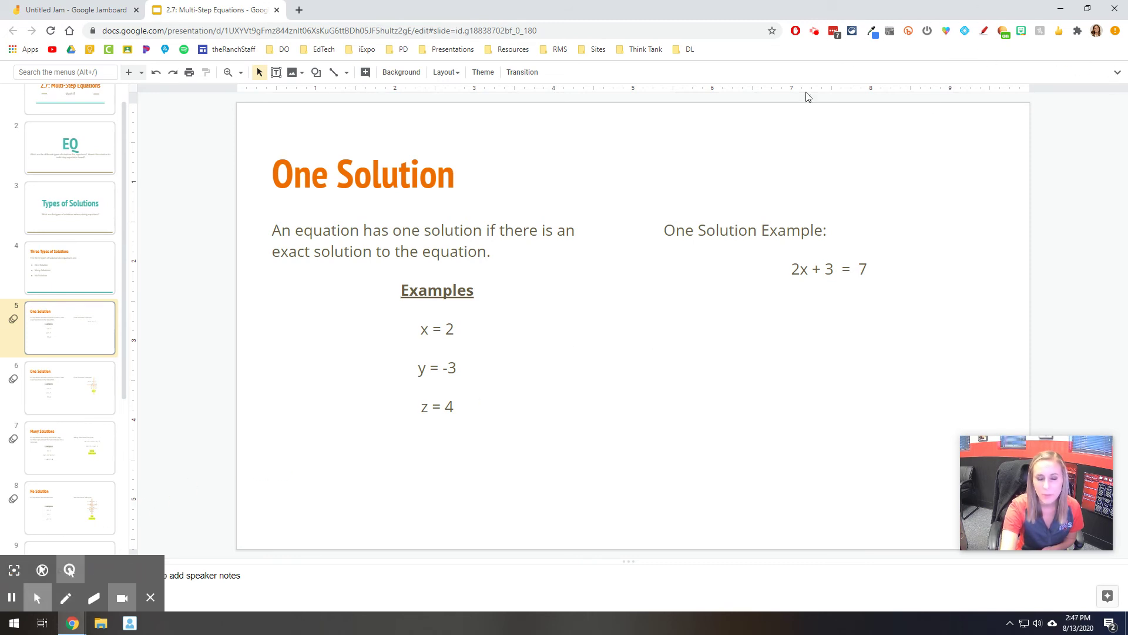
pyautogui.click(1117, 72)
# - Present the One Solution slide windowed and reveal its examples through 2x + 3 = 7
pyautogui.click(999, 83)
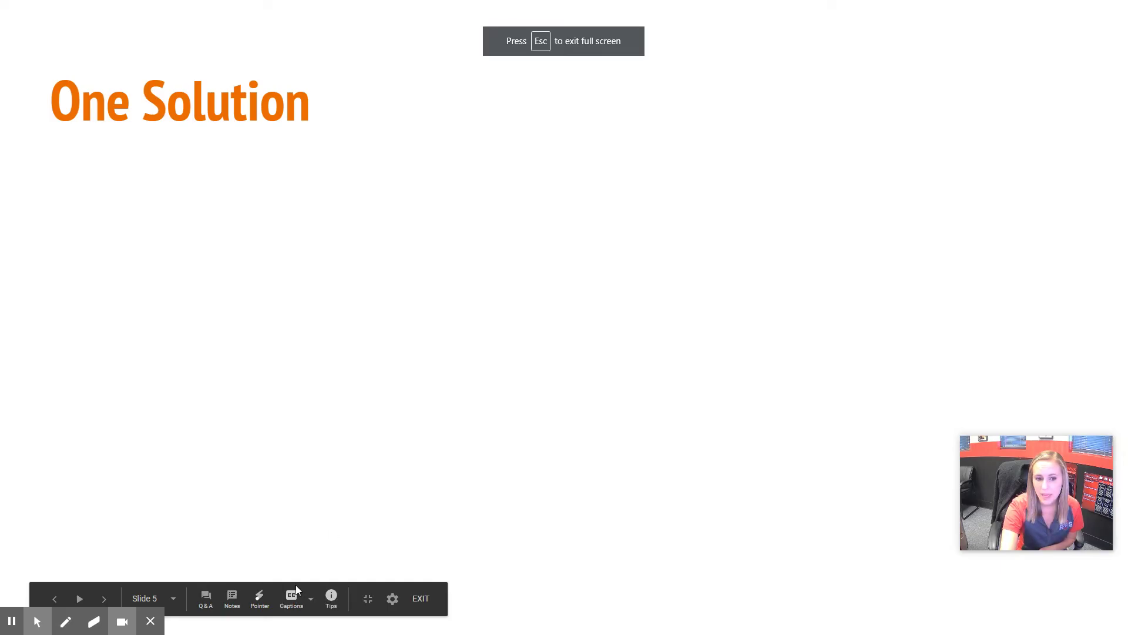
pyautogui.click(369, 598)
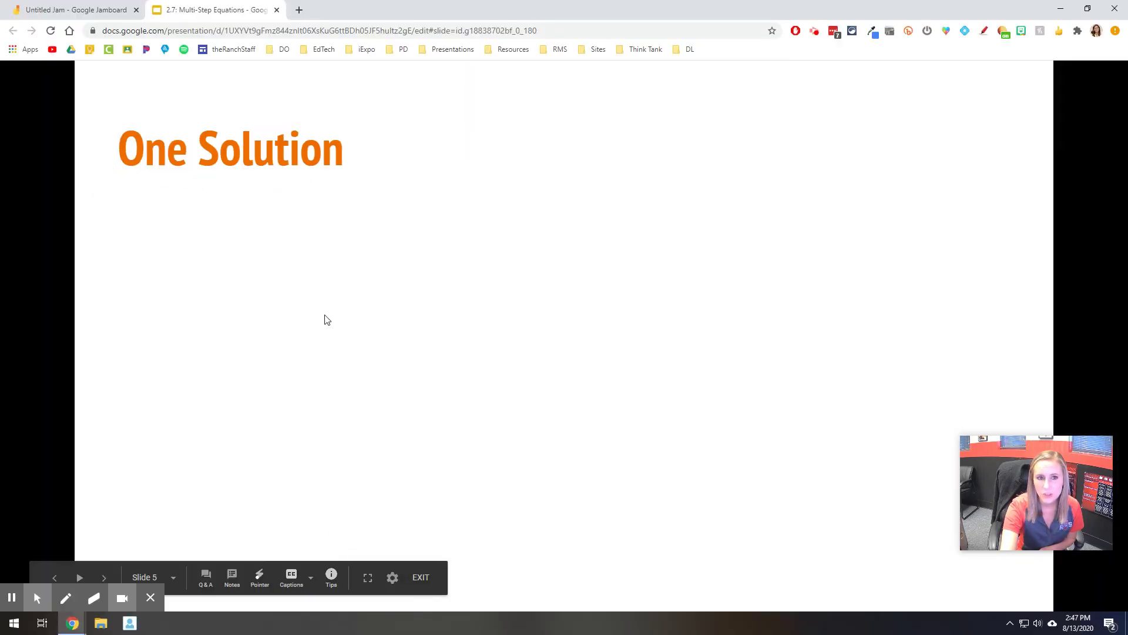
pyautogui.click(464, 189)
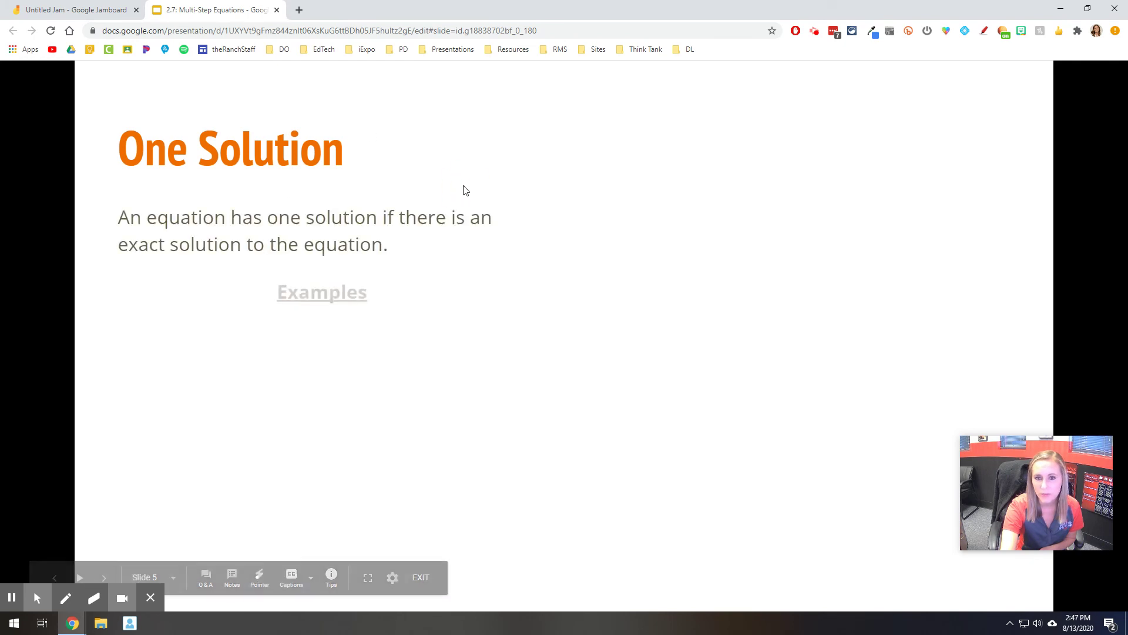
pyautogui.click(463, 189)
pyautogui.click(464, 190)
pyautogui.click(464, 190)
pyautogui.click(464, 189)
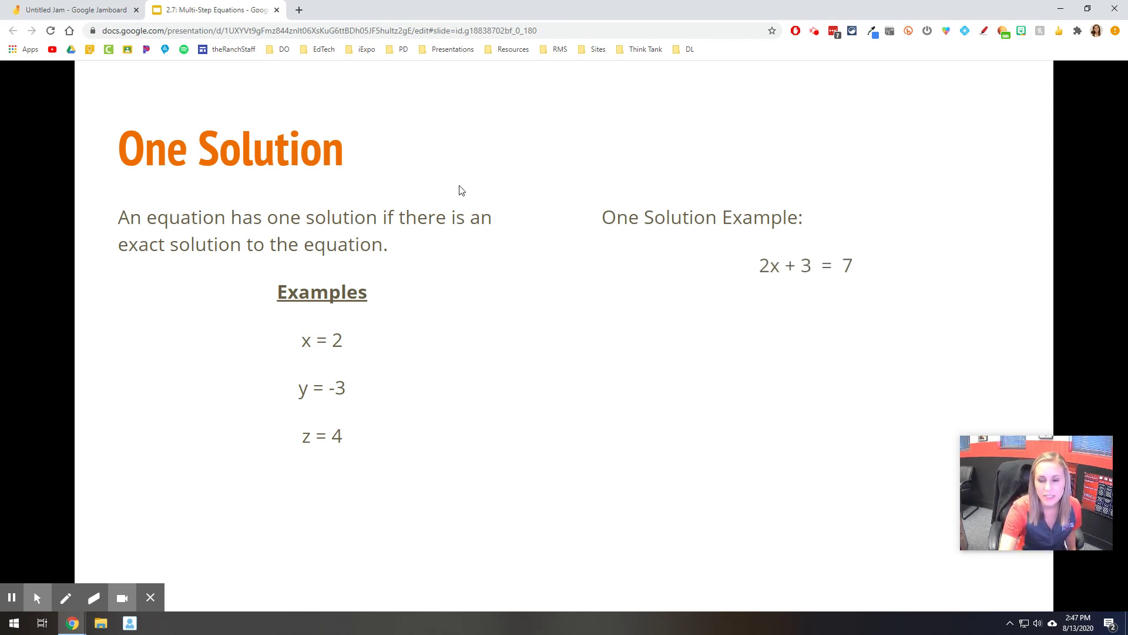
# - Write in red the working for 2x + 3 = 7: subtract 3, 2x = 4, divide by 2, x = 2
pyautogui.click(72, 600)
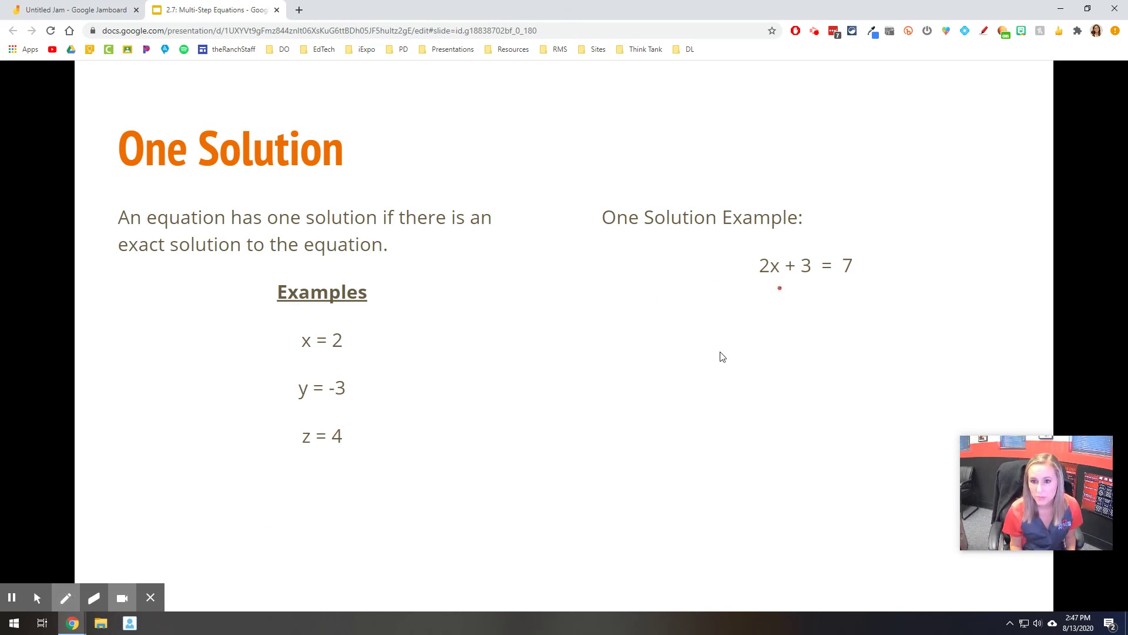
pyautogui.moveTo(780, 287)
pyautogui.mouseDown()
pyautogui.moveTo(806, 286)
pyautogui.moveTo(797, 296)
pyautogui.moveTo(852, 283)
pyautogui.moveTo(842, 294)
pyautogui.mouseUp()
pyautogui.moveTo(743, 310); pyautogui.dragTo(865, 305)
pyautogui.moveTo(776, 323)
pyautogui.mouseDown()
pyautogui.moveTo(802, 338)
pyautogui.moveTo(793, 340)
pyautogui.moveTo(821, 331)
pyautogui.mouseUp()
pyautogui.moveTo(840, 317); pyautogui.dragTo(846, 330)
pyautogui.moveTo(842, 318); pyautogui.dragTo(839, 340)
pyautogui.moveTo(770, 352)
pyautogui.mouseDown()
pyautogui.moveTo(796, 351)
pyautogui.moveTo(787, 372)
pyautogui.moveTo(840, 349)
pyautogui.moveTo(834, 370)
pyautogui.mouseUp()
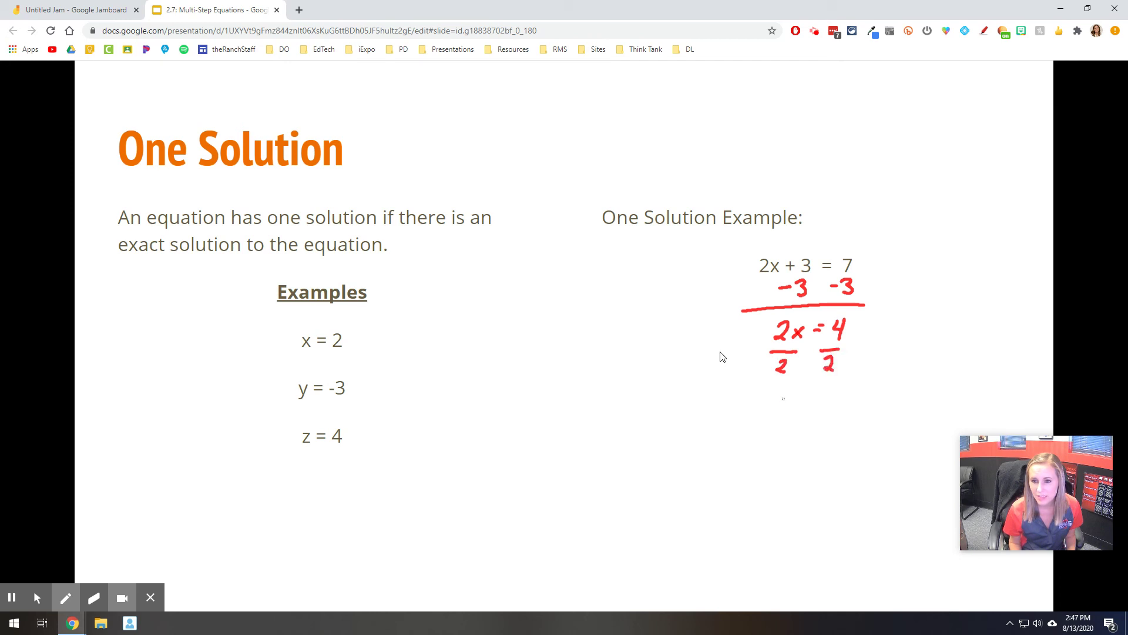
pyautogui.moveTo(782, 398); pyautogui.dragTo(791, 409)
pyautogui.moveTo(791, 398)
pyautogui.mouseDown()
pyautogui.moveTo(782, 409)
pyautogui.moveTo(808, 399)
pyautogui.mouseUp()
pyautogui.moveTo(799, 405); pyautogui.dragTo(831, 409)
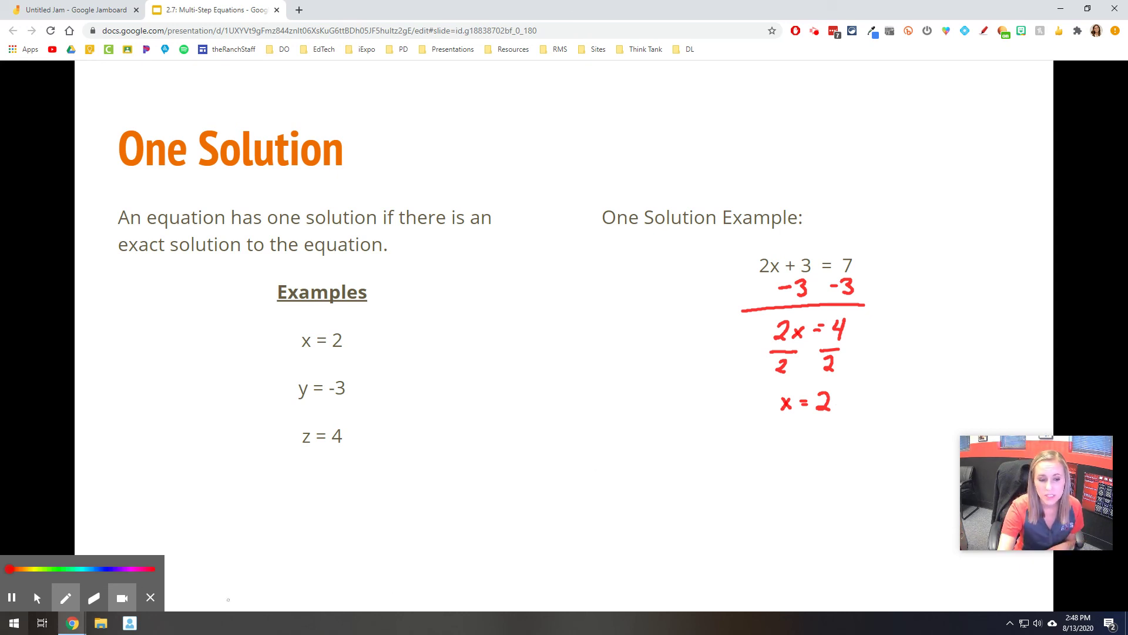
# - Wipe all red annotations off the slide and close the annotation toolbar
pyautogui.click(100, 597)
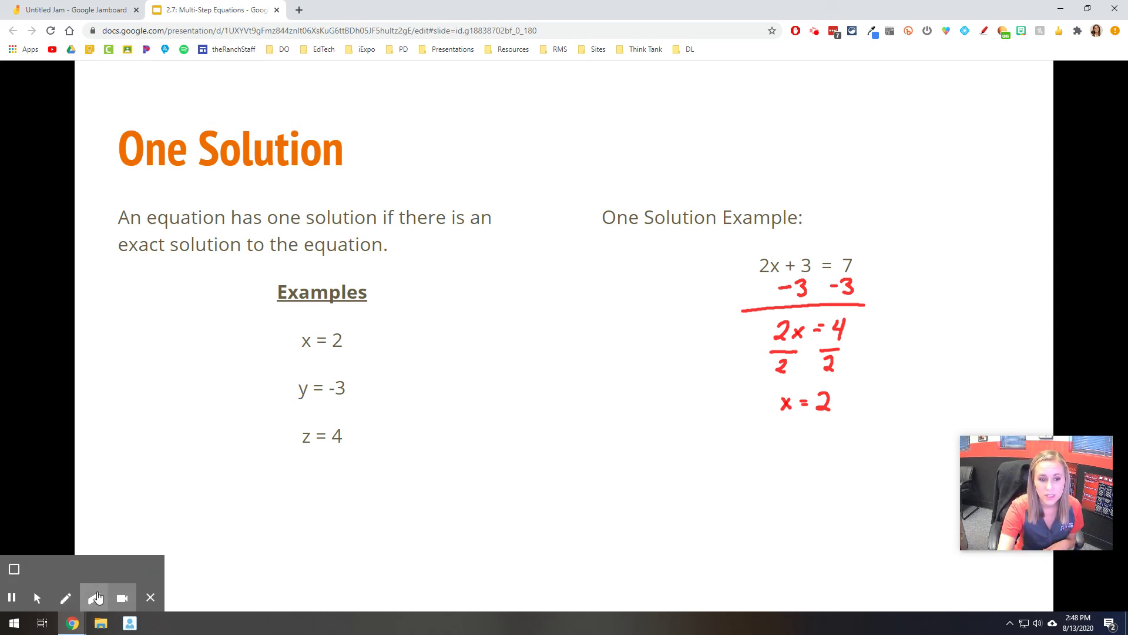
pyautogui.click(14, 569)
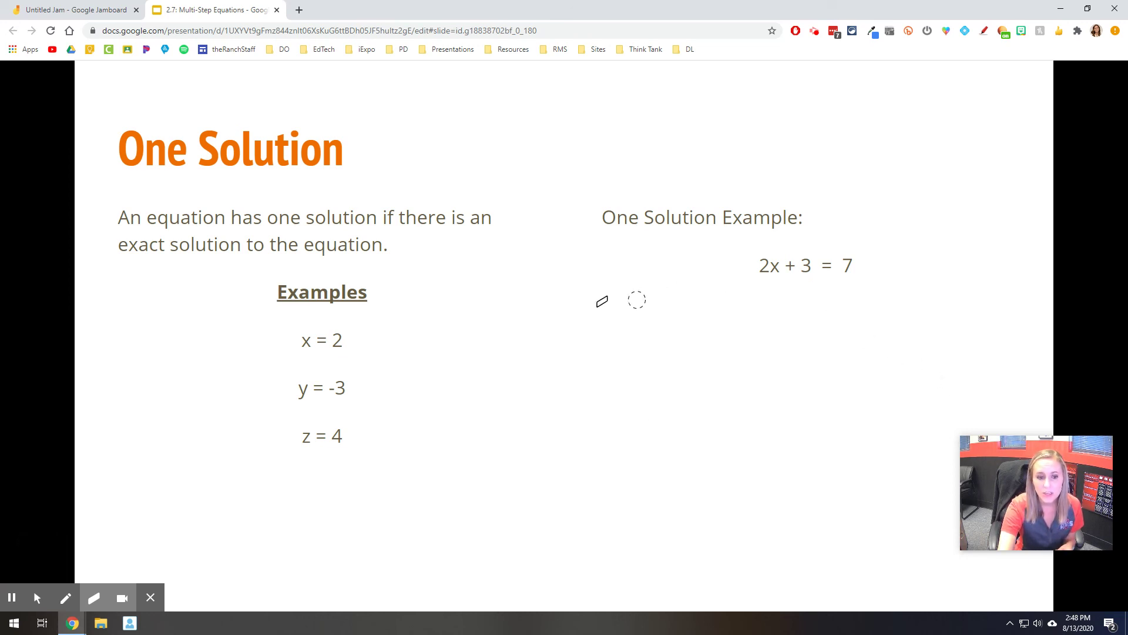
pyautogui.click(151, 597)
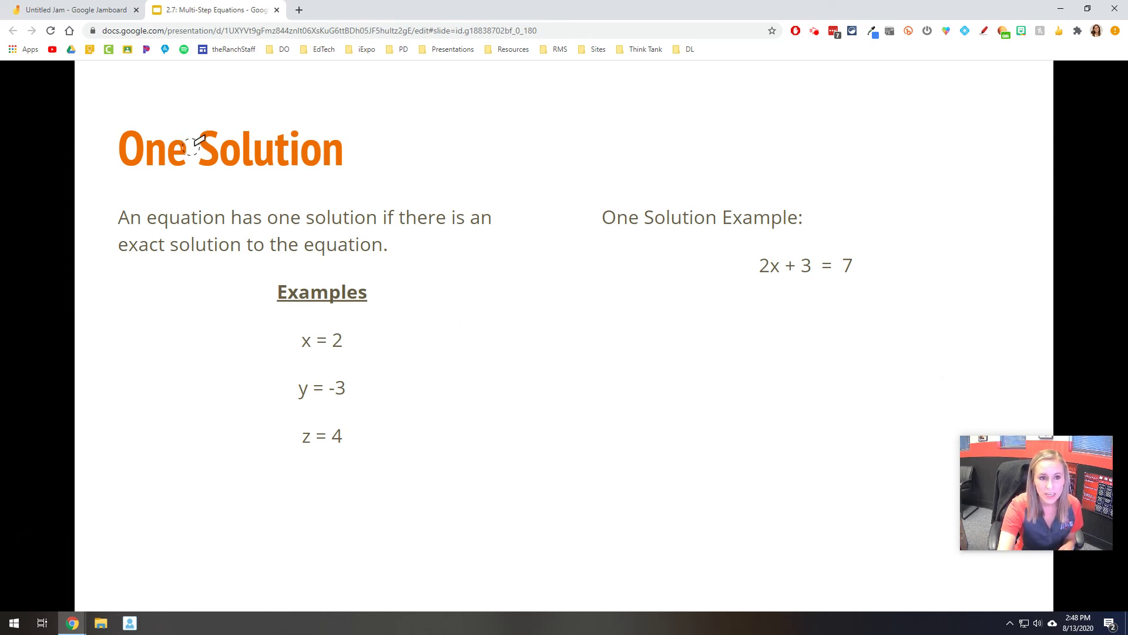
# - Switch back to the Untitled Jam showing the handwritten equation 2(x + 4) + 3(x − 4) = 10
pyautogui.click(118, 6)
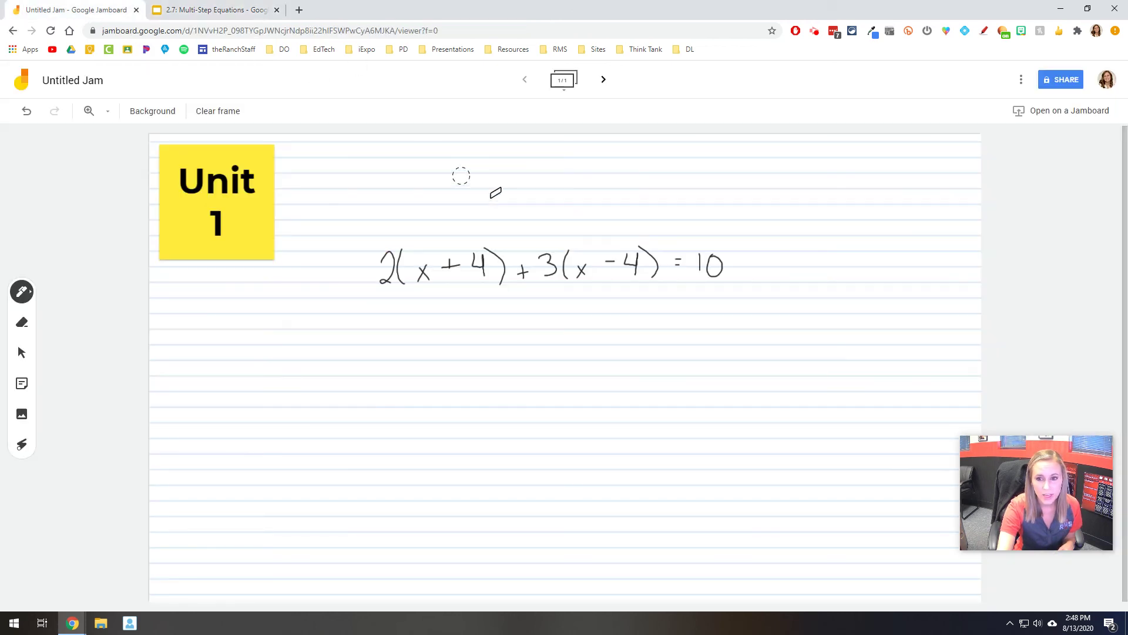